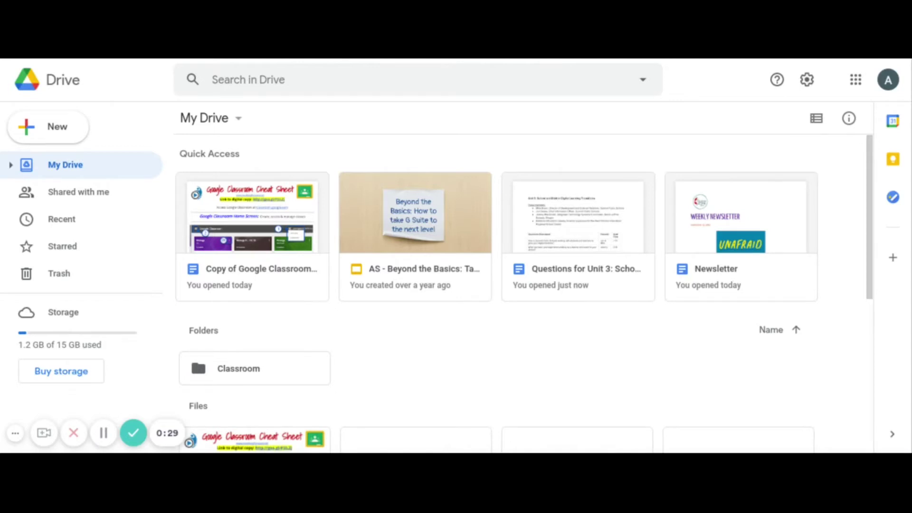
Look through the quick access items, folders and files stored in My Drive.
scroll(525, 294, "down", 4)
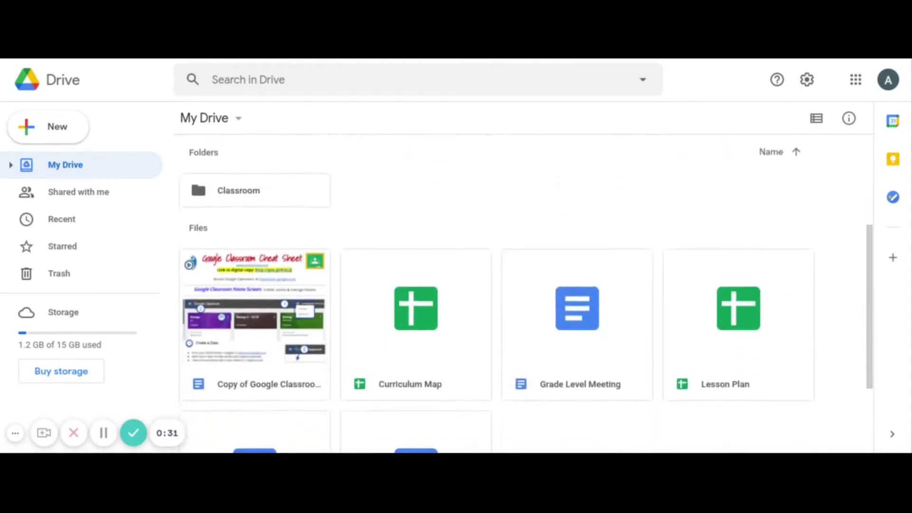
scroll(525, 293, "down", 2)
scroll(524, 293, "up", 4)
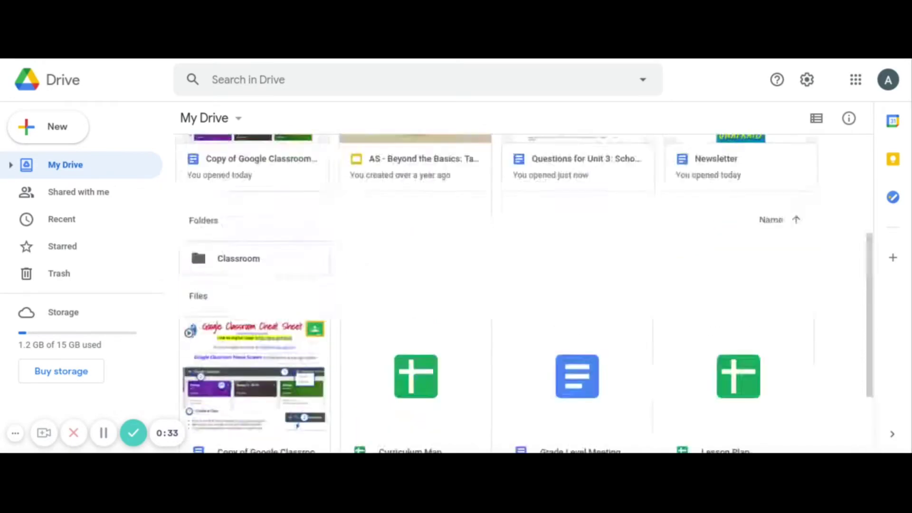
scroll(589, 303, "up", 2)
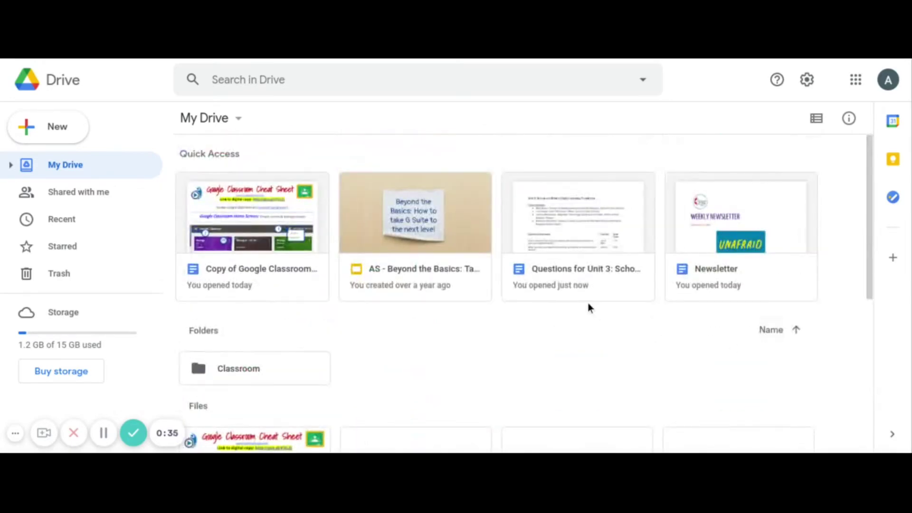
scroll(588, 303, "down", 4)
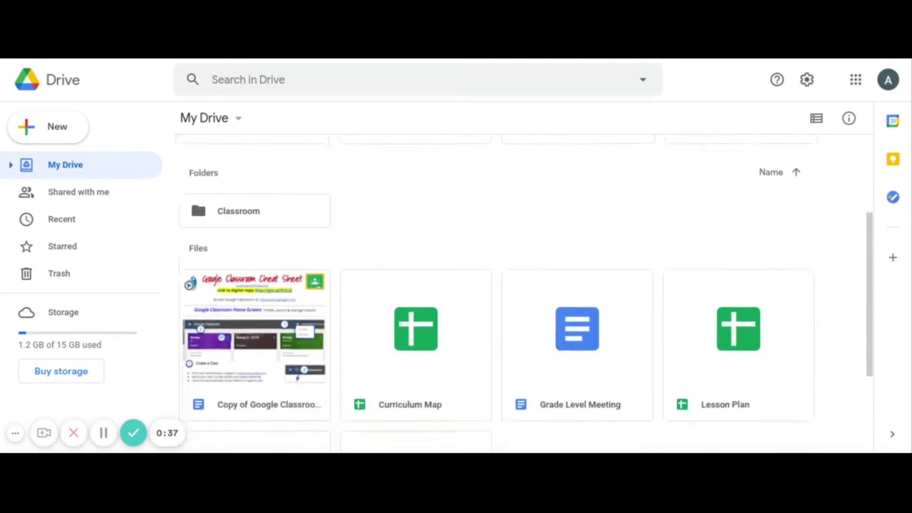
scroll(588, 303, "down", 3)
scroll(523, 285, "up", 5)
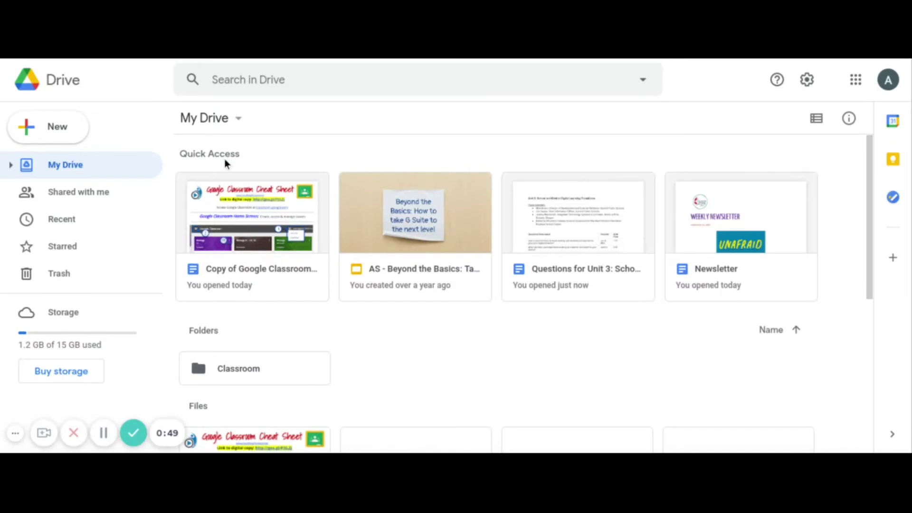
scroll(406, 316, "down", 2)
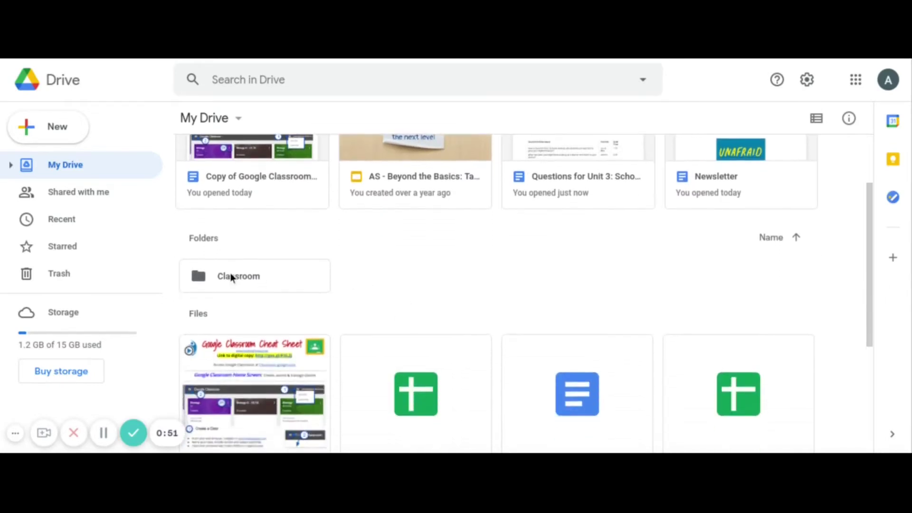
scroll(454, 266, "down", 4)
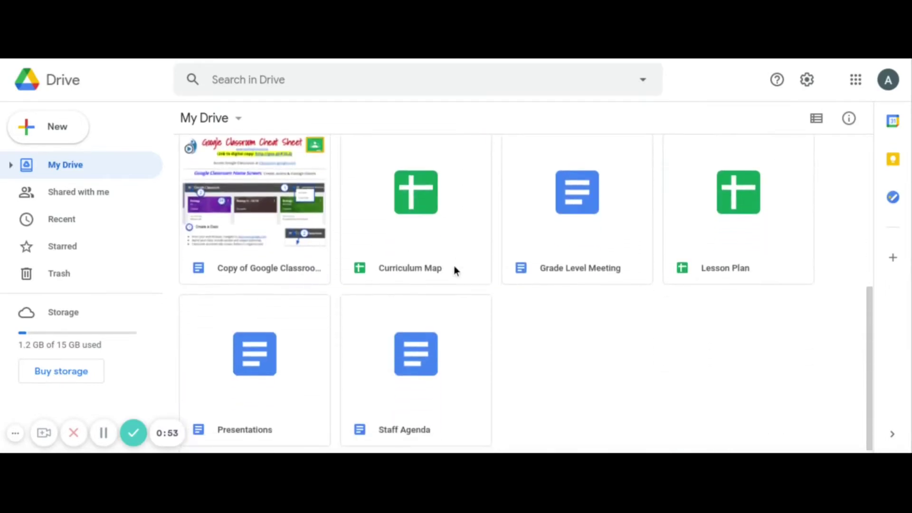
scroll(418, 266, "up", 5)
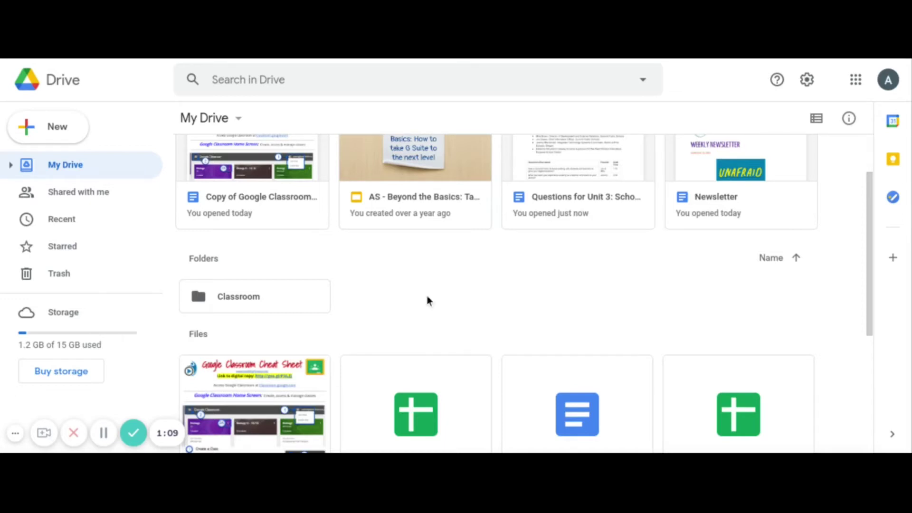
Create a new folder named Grade Level in My Drive.
left_click(28, 129)
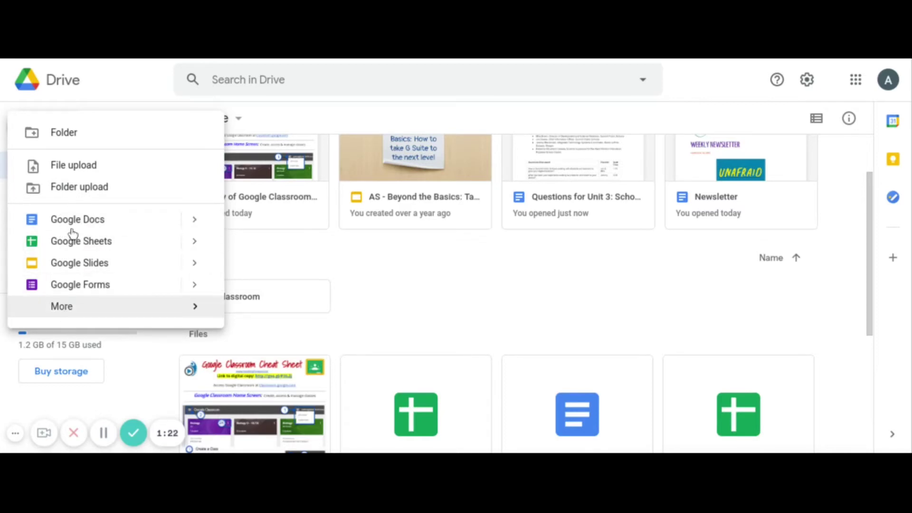
left_click(62, 134)
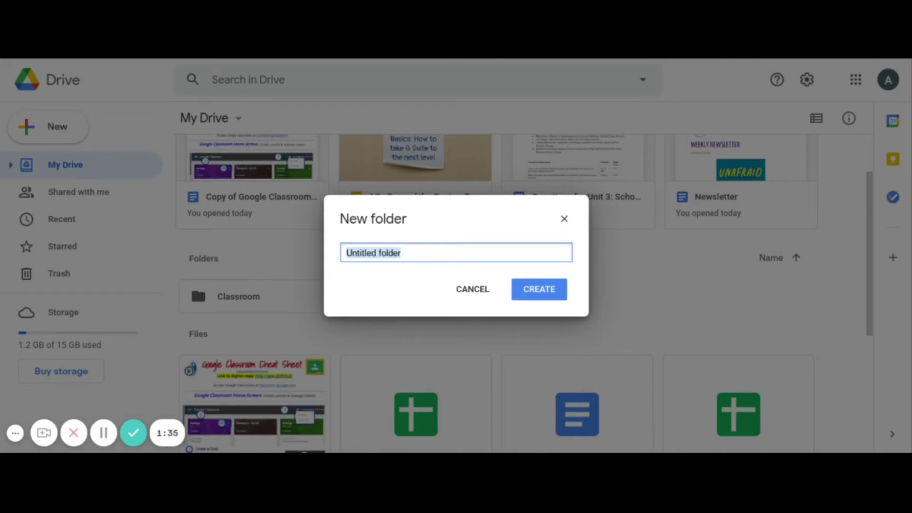
type("Grade Le")
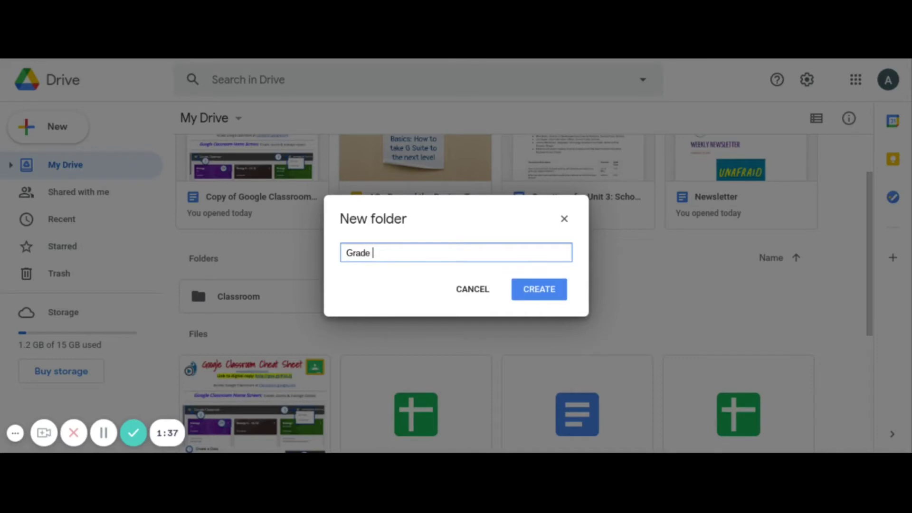
type("vel")
left_click(531, 295)
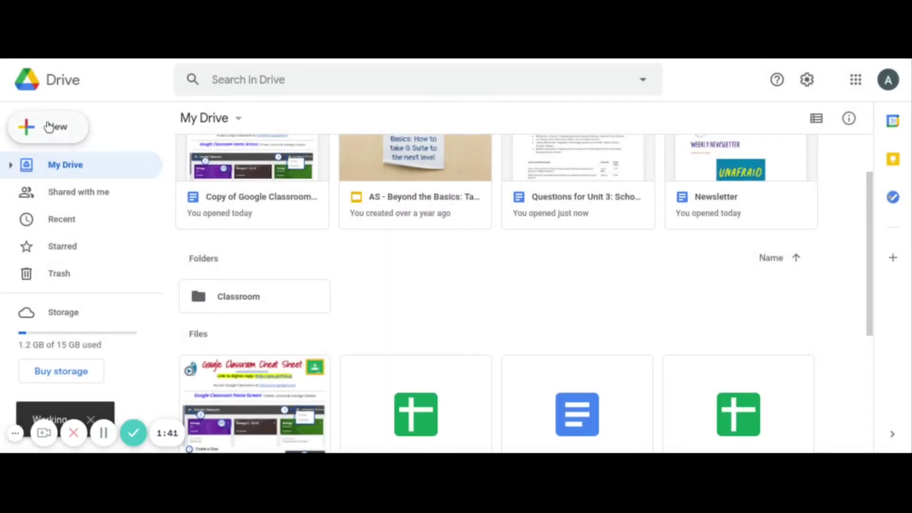
Create another folder in My Drive and name it Subjects.
left_click(46, 128)
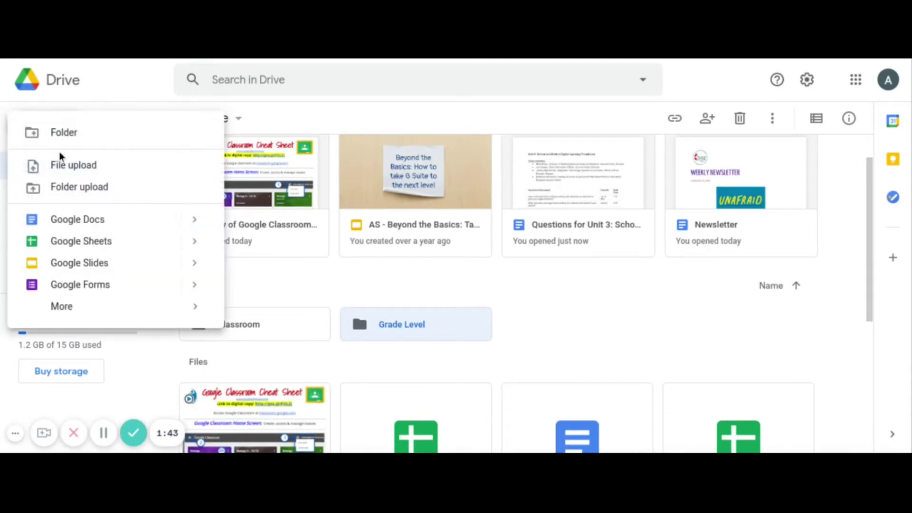
left_click(60, 133)
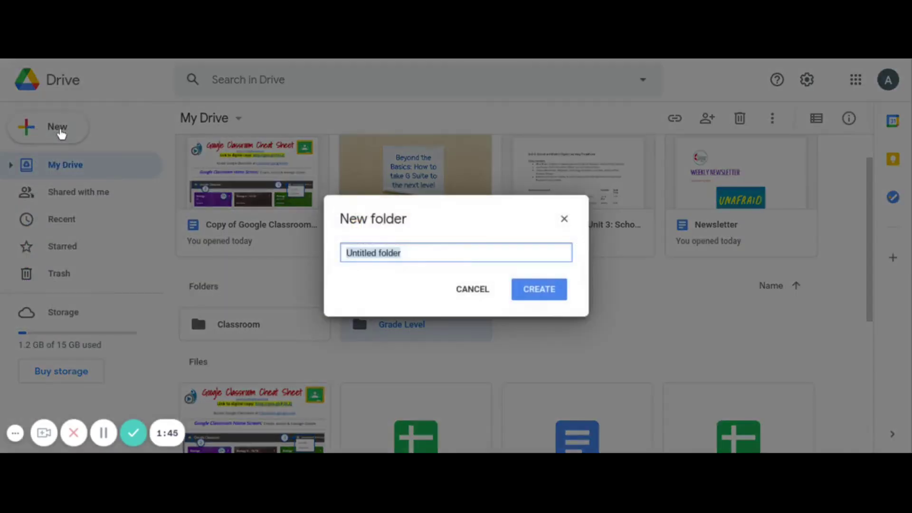
type("Subjects")
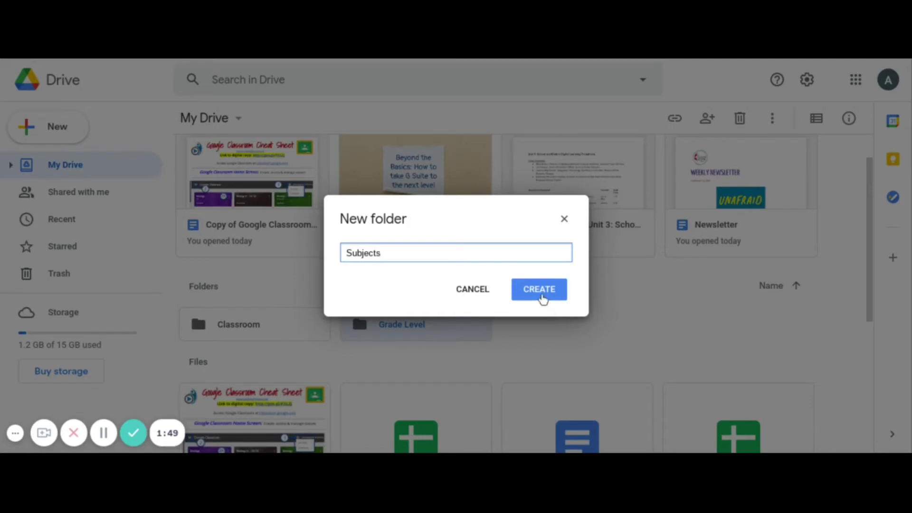
left_click(541, 298)
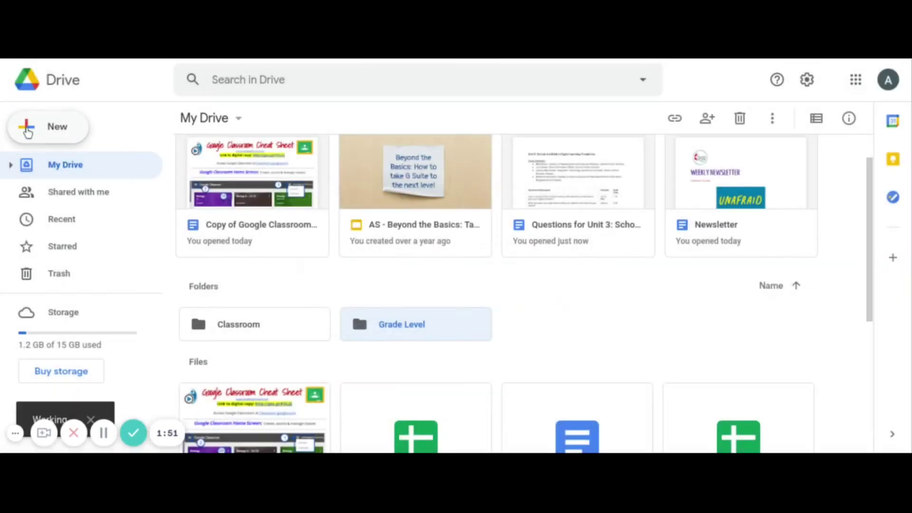
Add a folder named Technology to My Drive.
left_click(27, 132)
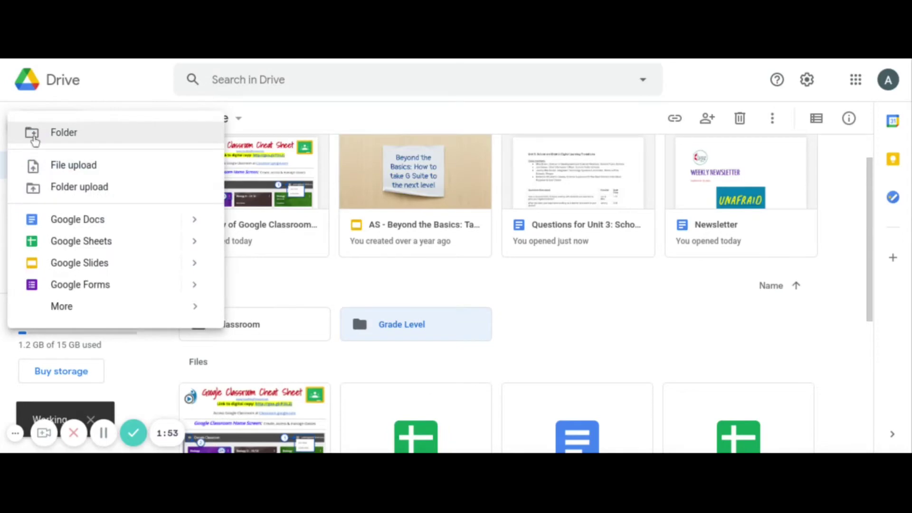
left_click(56, 138)
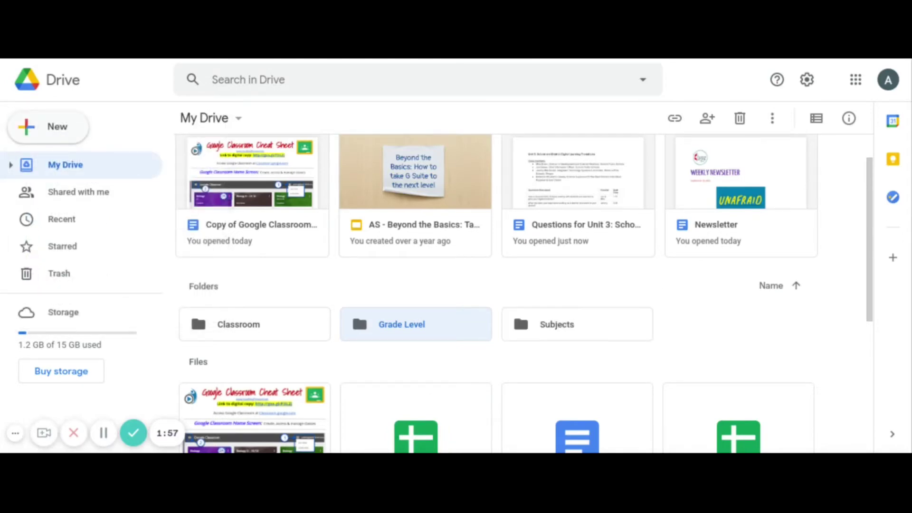
type("Technology")
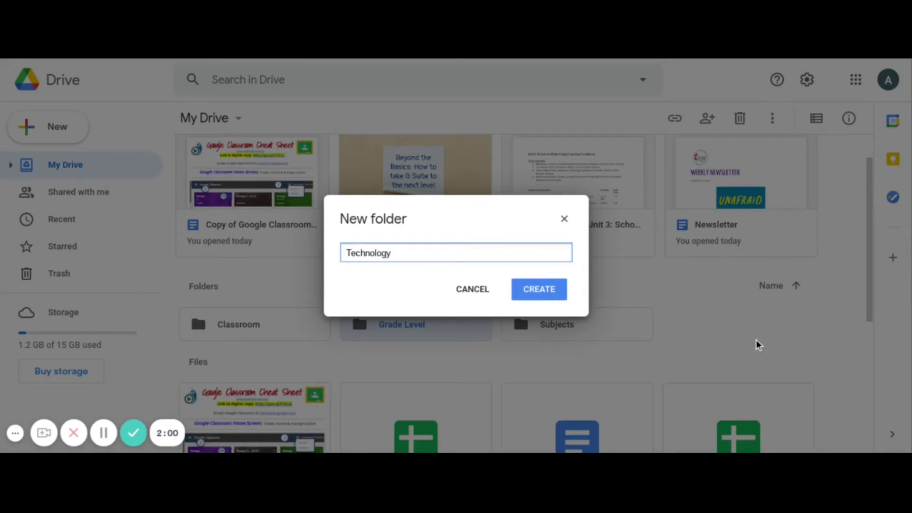
left_click(542, 297)
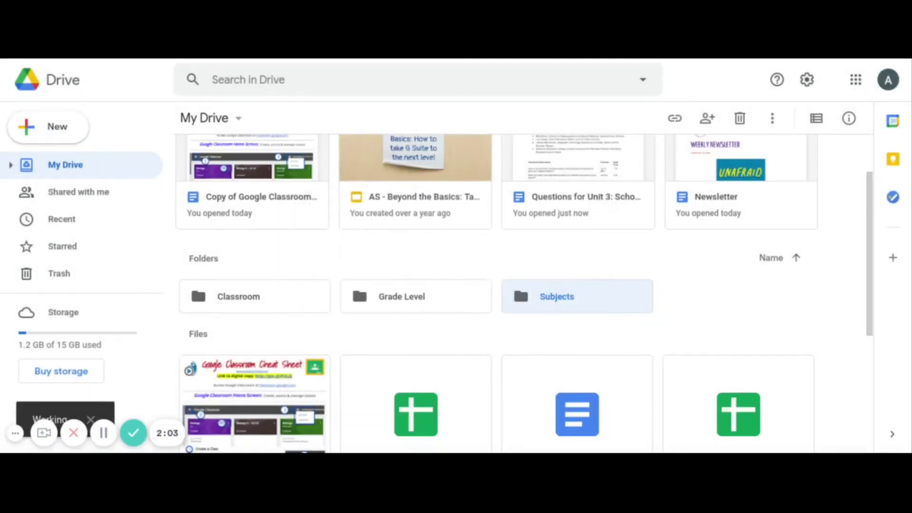
Add a folder named Staff to My Drive.
left_click(34, 138)
left_click(67, 133)
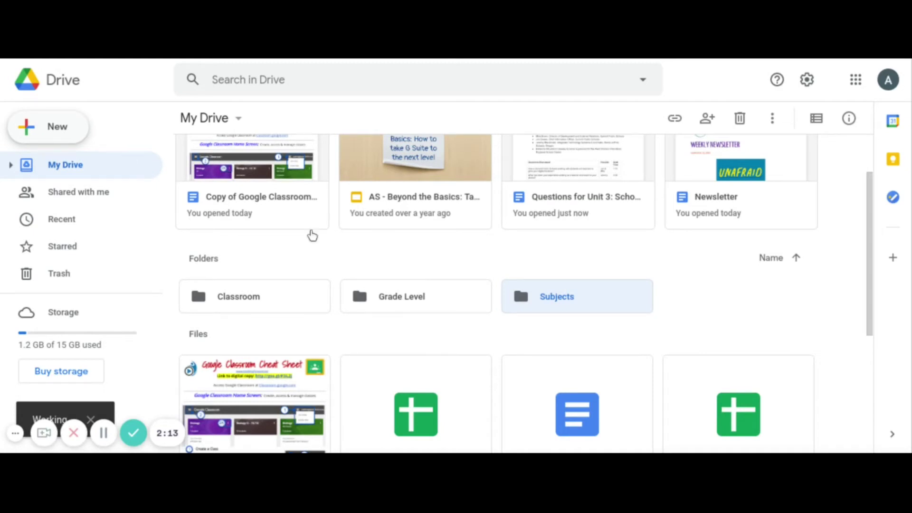
key("shift+f")
type("Staff")
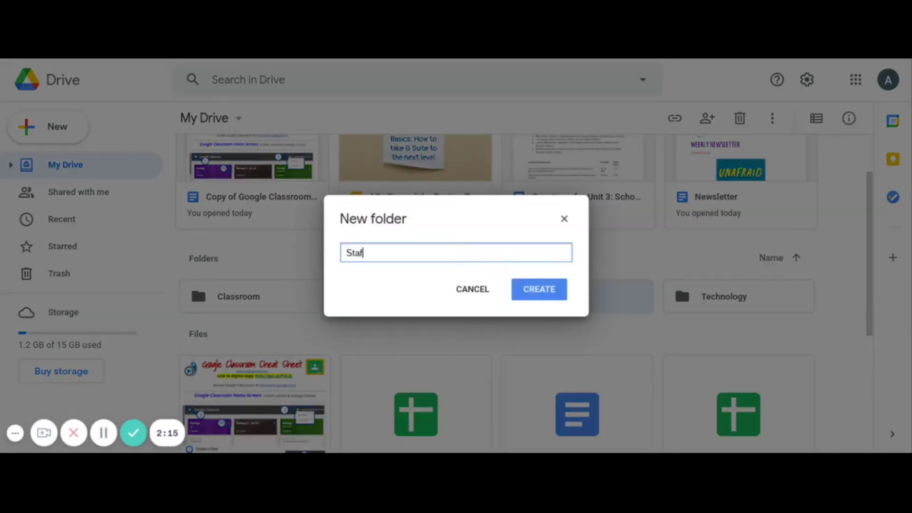
left_click(544, 294)
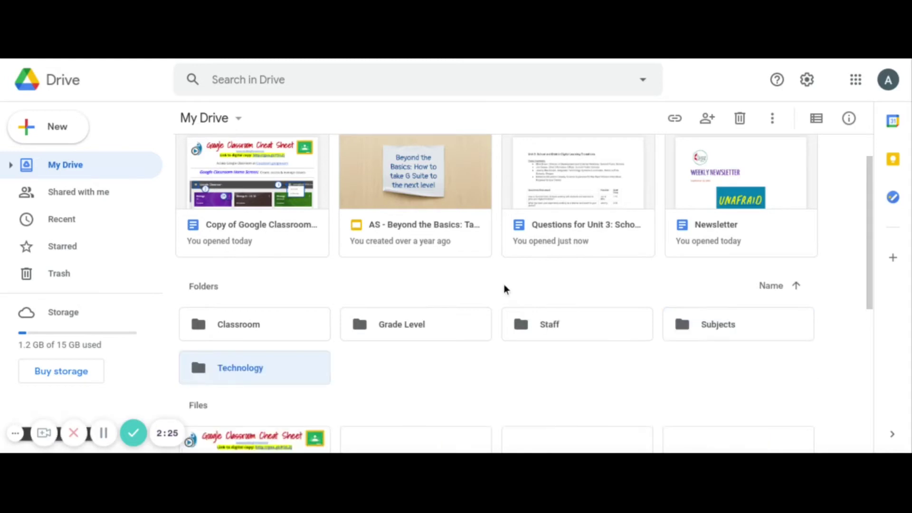
Open the Staff folder and create a subfolder named 2020-2021 inside it.
scroll(500, 283, "down", 1)
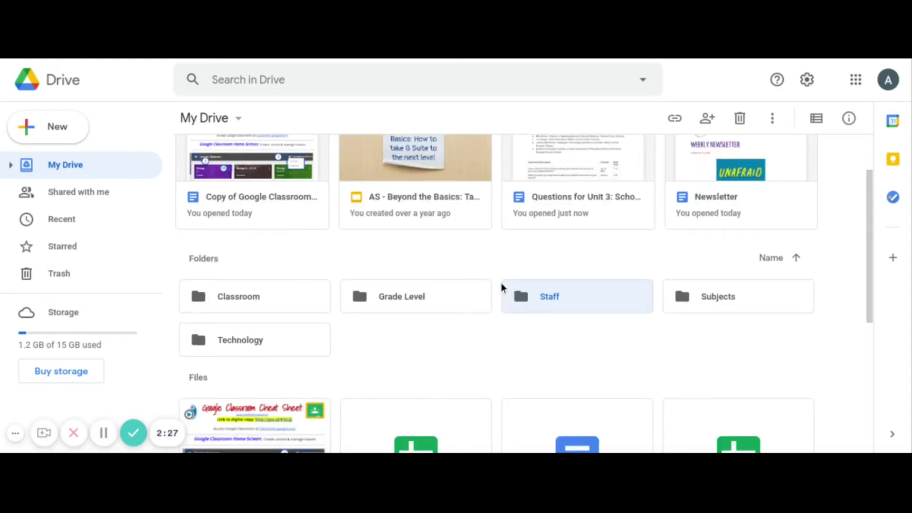
left_click_drag(573, 296, 578, 297)
double_click(579, 293)
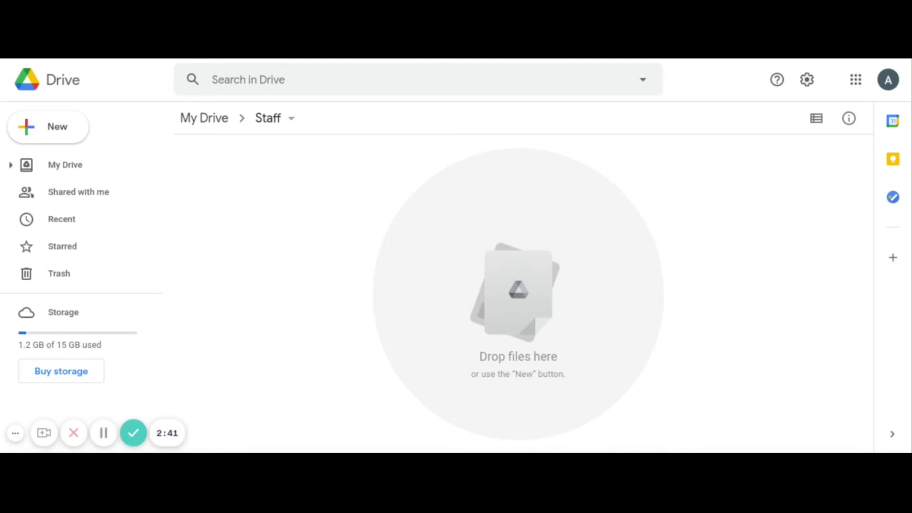
left_click(43, 134)
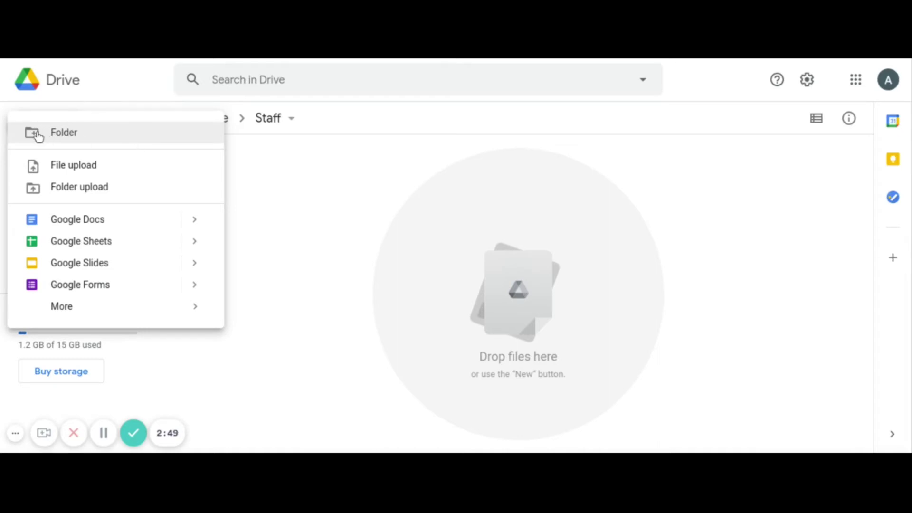
left_click(44, 136)
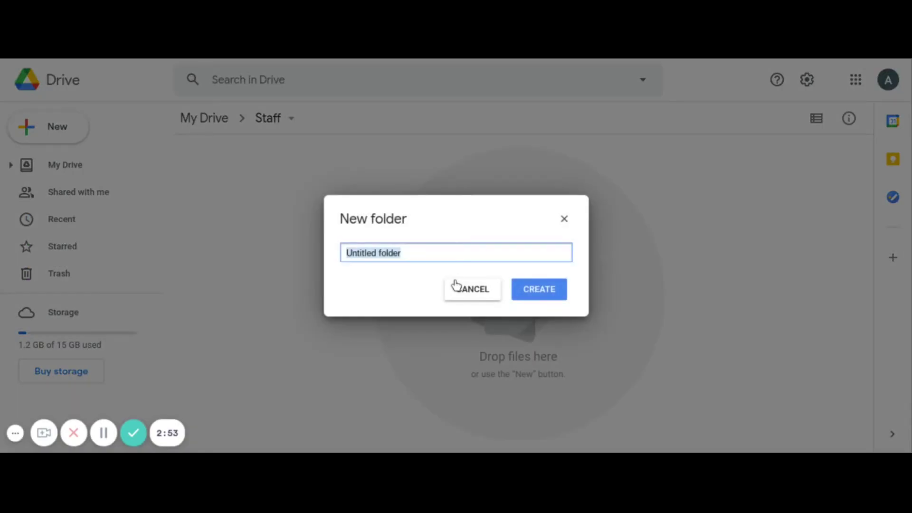
type("2020-20")
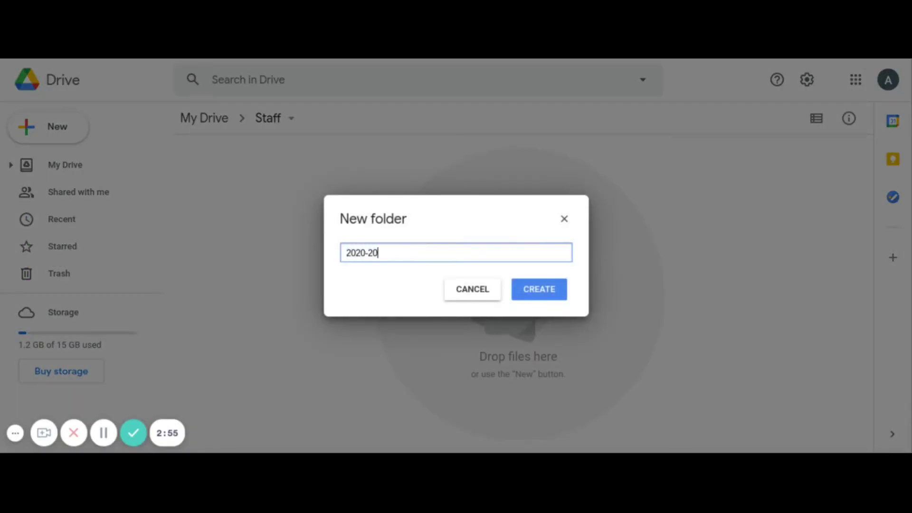
type("21")
left_click(545, 291)
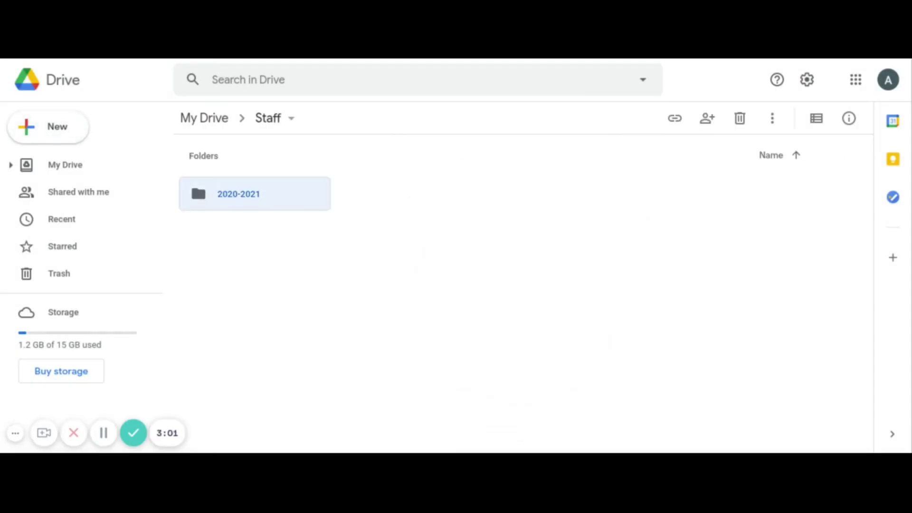
Open the 2020-2021 folder to view its contents and folder path, and return to My Drive.
double_click(298, 191)
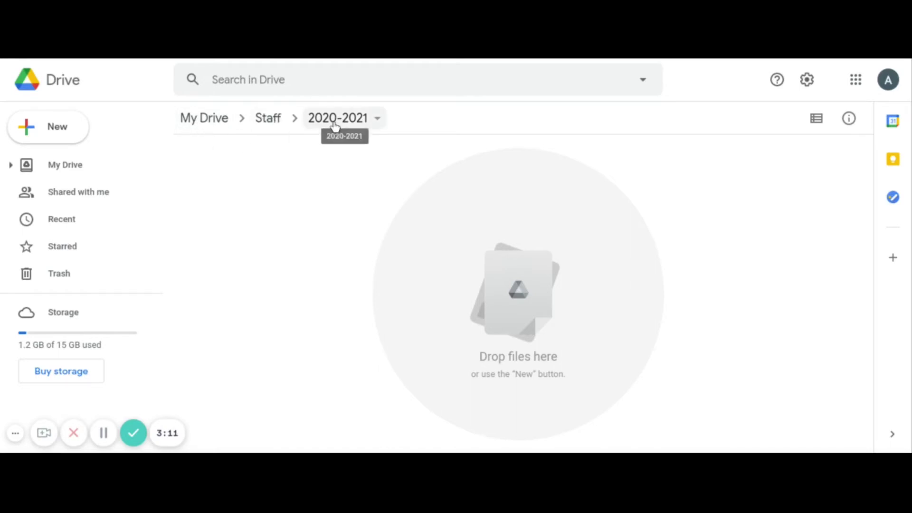
left_click(378, 120)
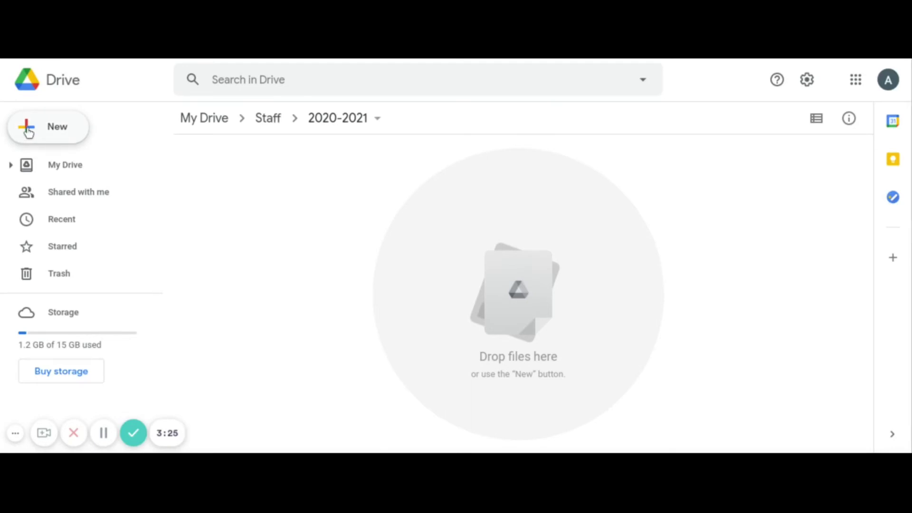
left_click(207, 123)
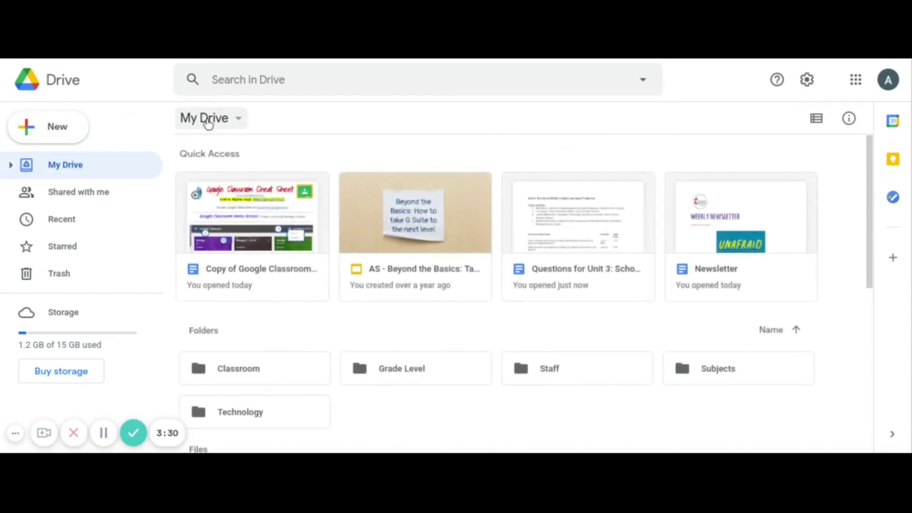
Move the Staff Agenda document from My Drive into the 2020-2021 subfolder of the Staff folder.
scroll(413, 254, "down", 3)
scroll(414, 254, "down", 5)
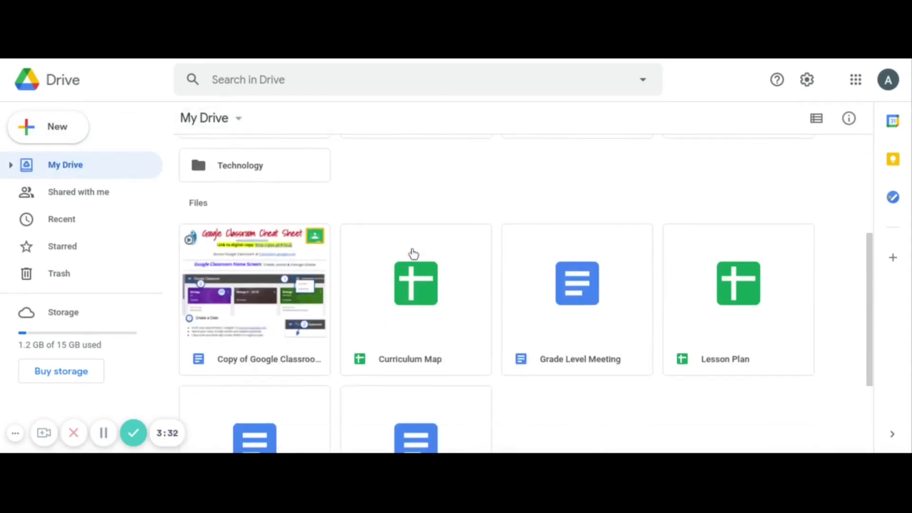
left_click(452, 428)
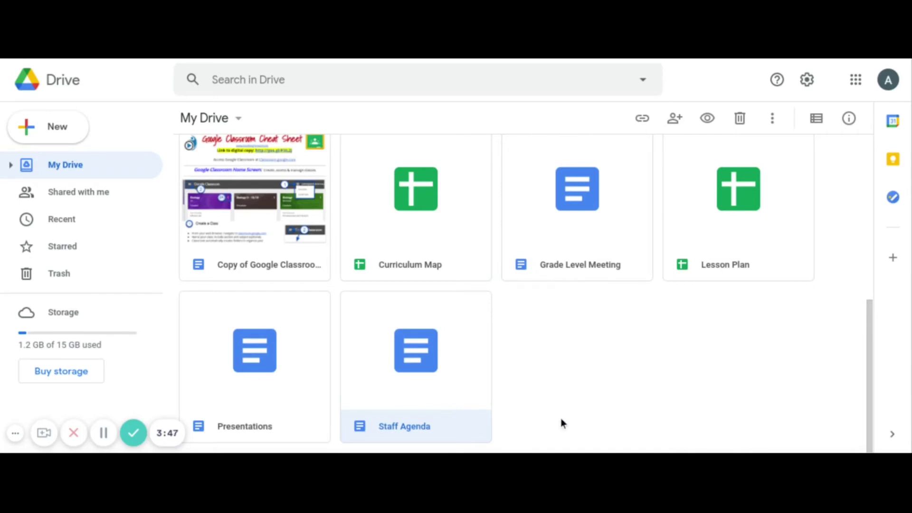
left_click(774, 119)
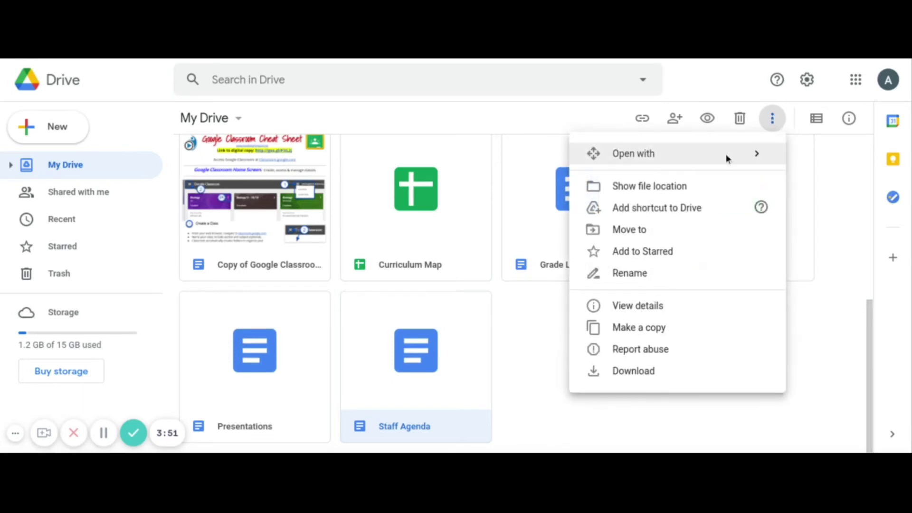
key("Escape")
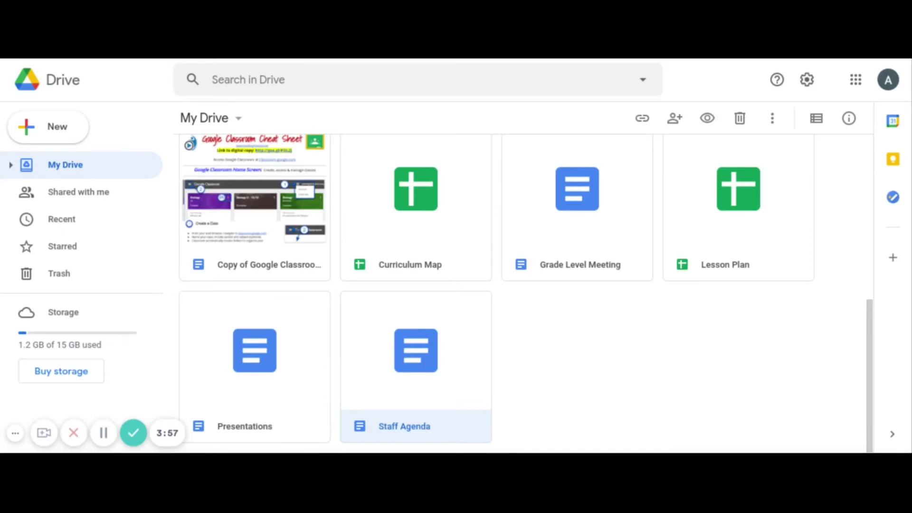
key("z")
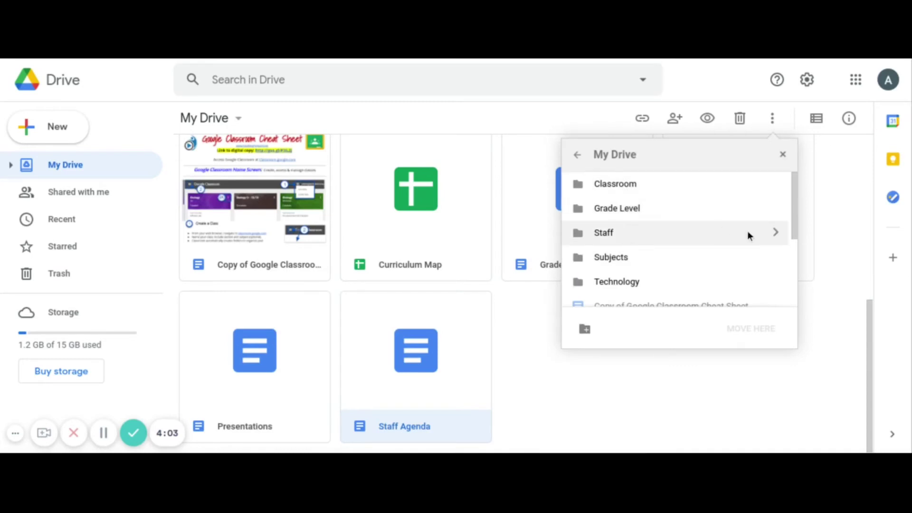
left_click(775, 234)
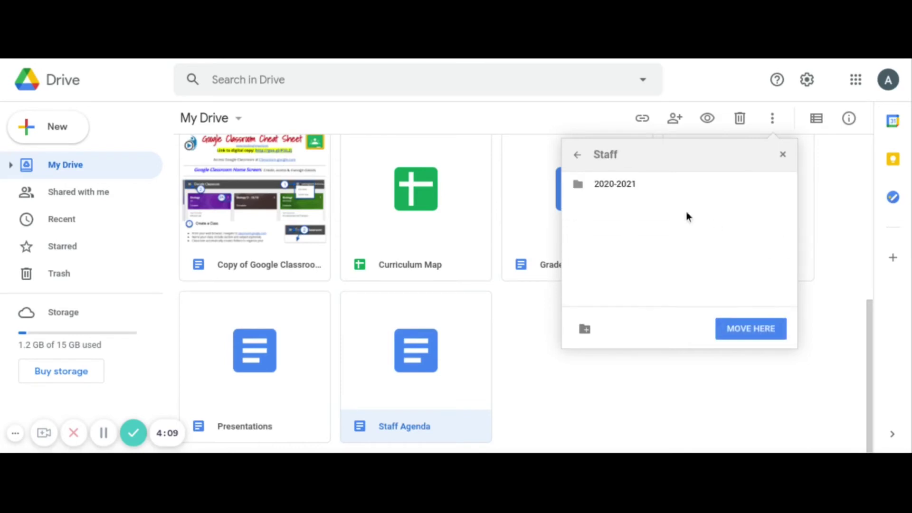
left_click(635, 185)
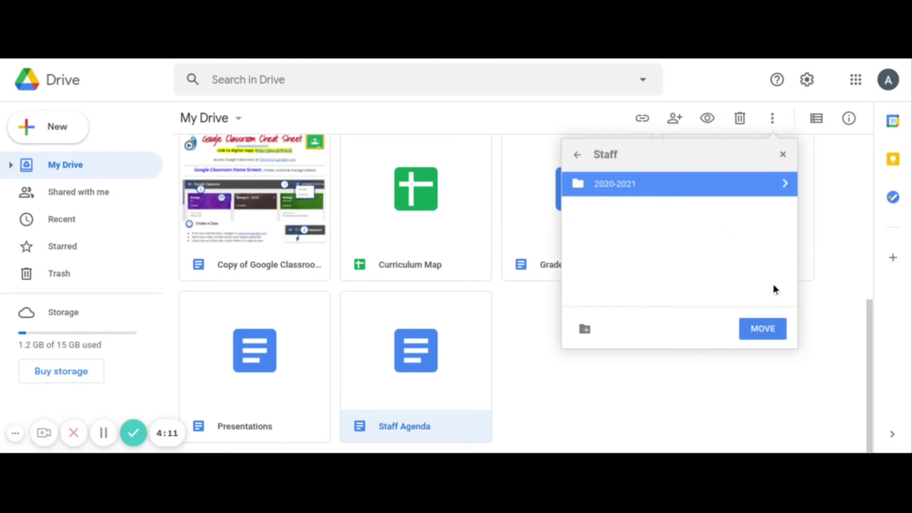
left_click(785, 185)
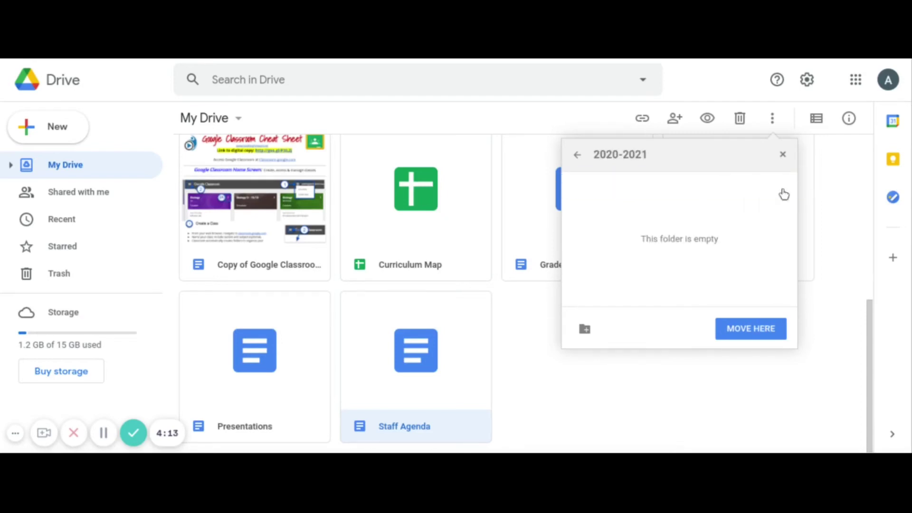
left_click(752, 330)
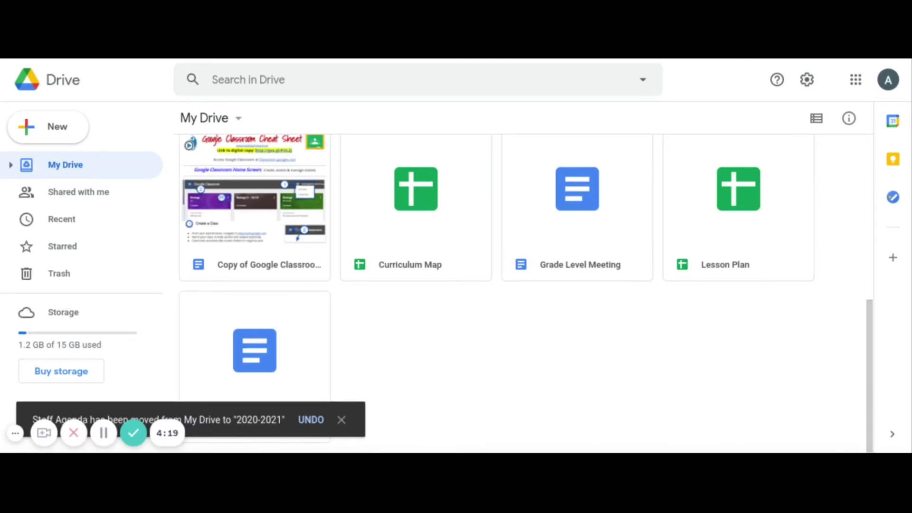
Open the 2020-2021 folder inside Staff to check for the Staff Agenda document, and return to My Drive.
scroll(570, 352, "up", 5)
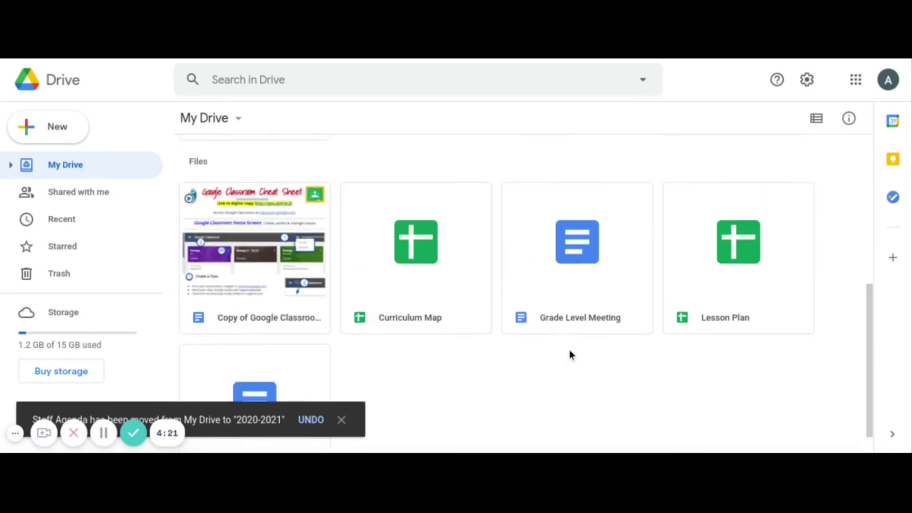
double_click(563, 257)
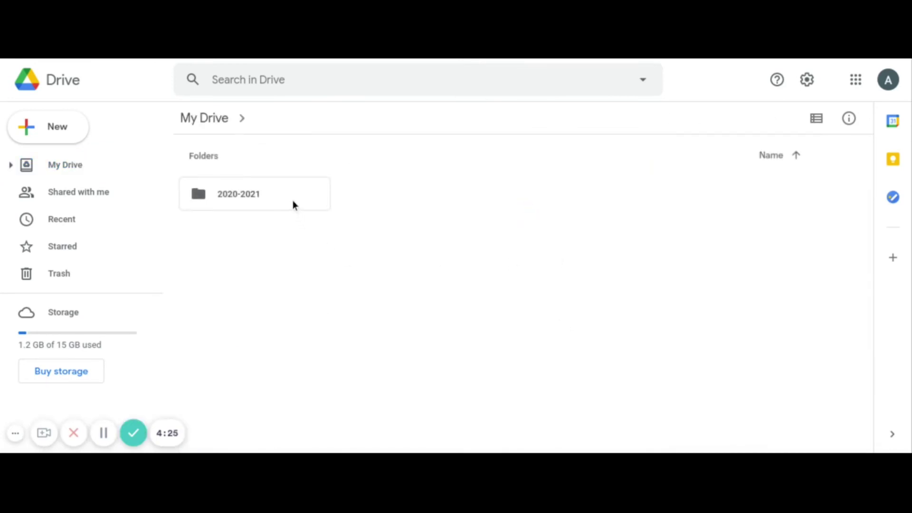
double_click(292, 200)
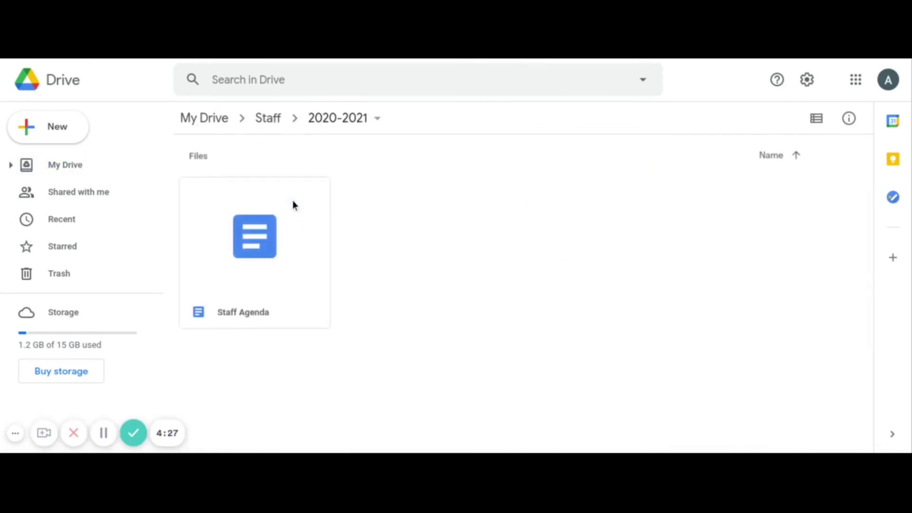
left_click(206, 122)
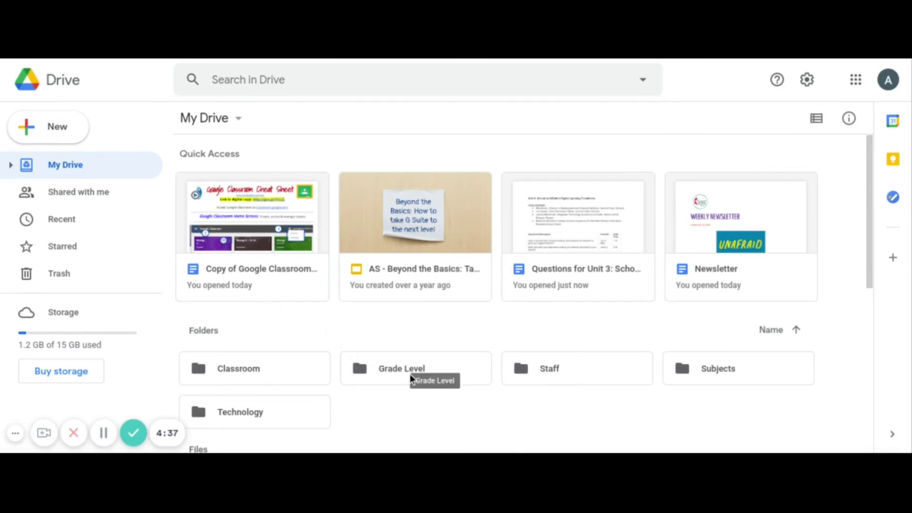
Review the folders and loose files in My Drive and select Curriculum Map as the file to organize.
scroll(525, 294, "down", 1)
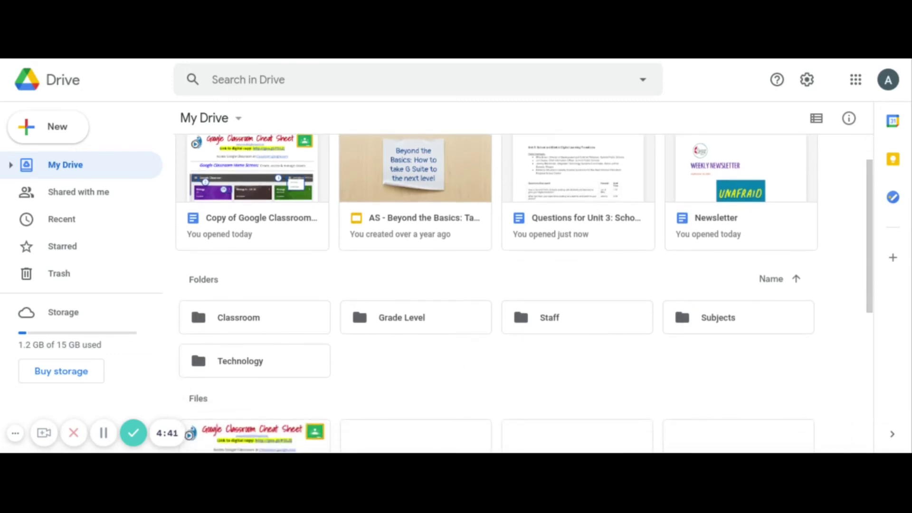
scroll(524, 293, "down", 3)
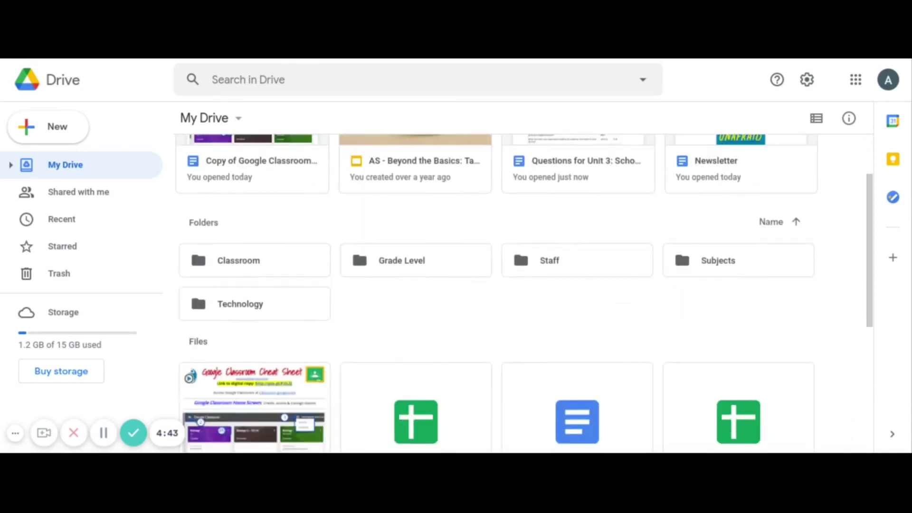
scroll(524, 293, "down", 2)
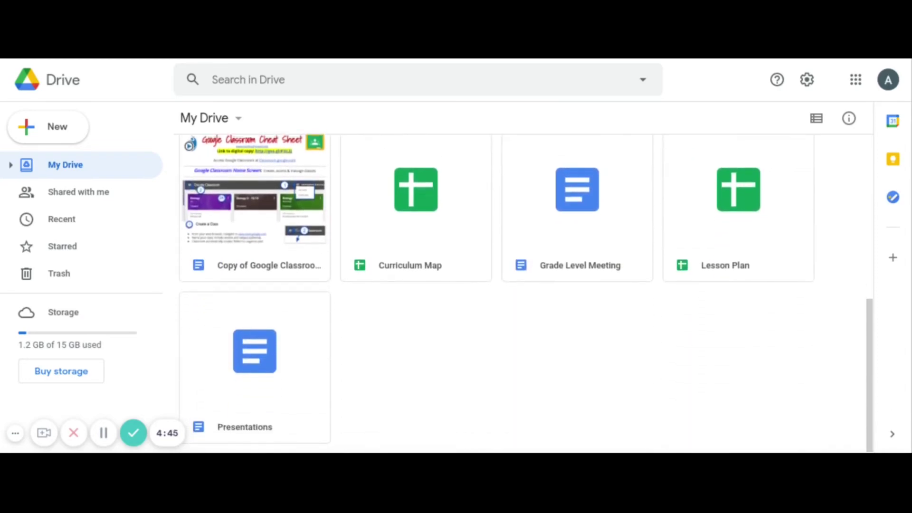
scroll(525, 294, "up", 6)
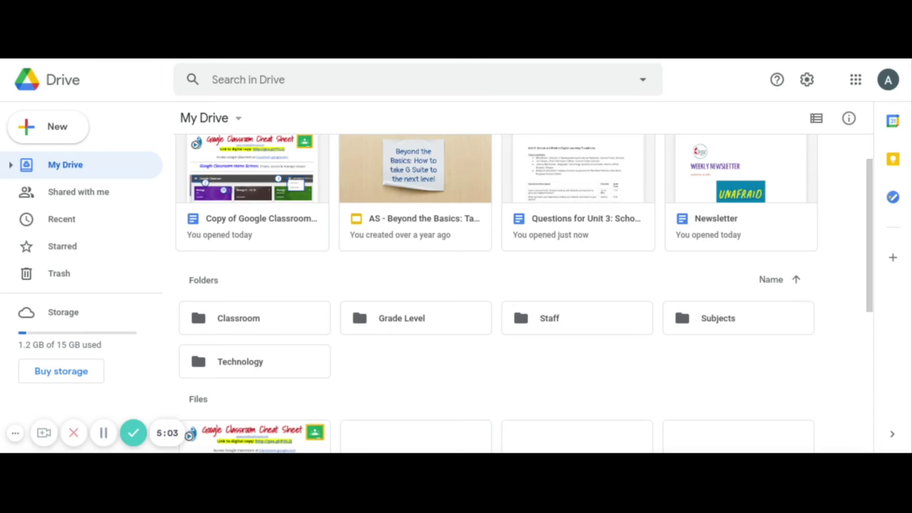
scroll(416, 359, "down", 5)
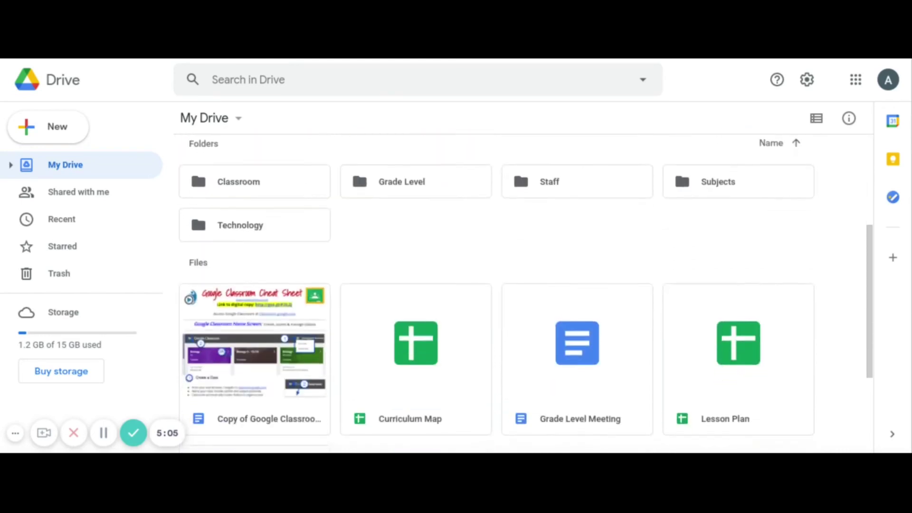
left_click(427, 289)
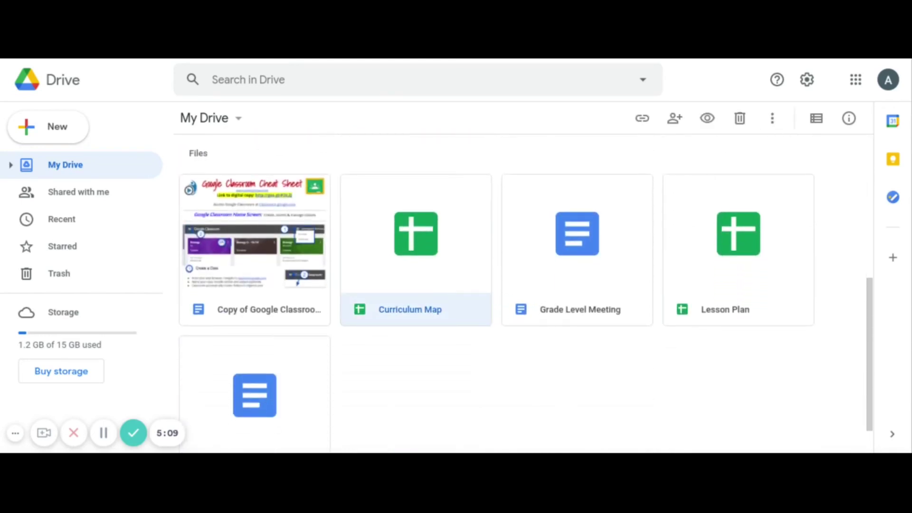
scroll(496, 281, "up", 4)
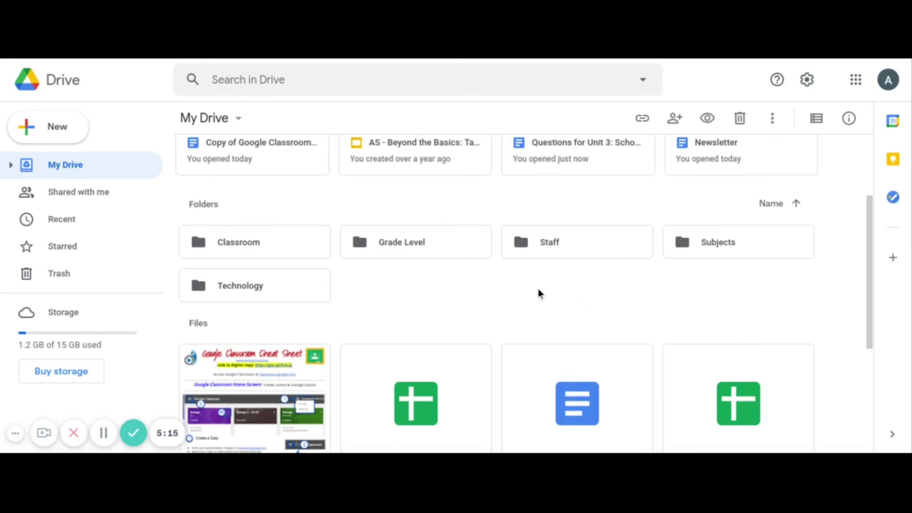
scroll(533, 298, "down", 1)
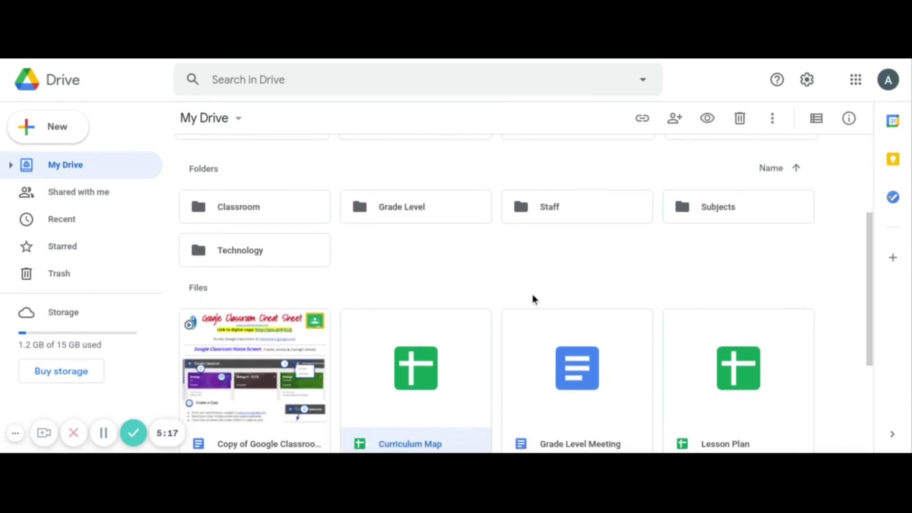
scroll(533, 298, "down", 1)
scroll(526, 290, "up", 3)
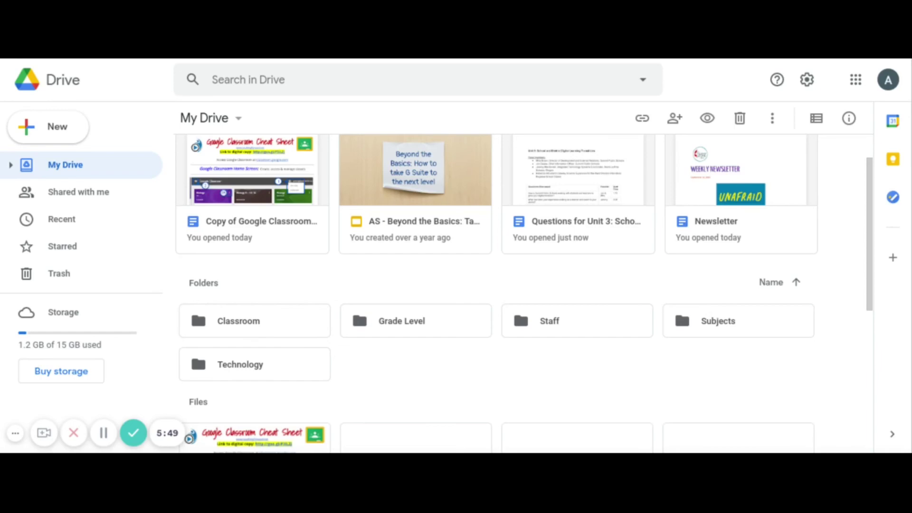
scroll(358, 300, "down", 5)
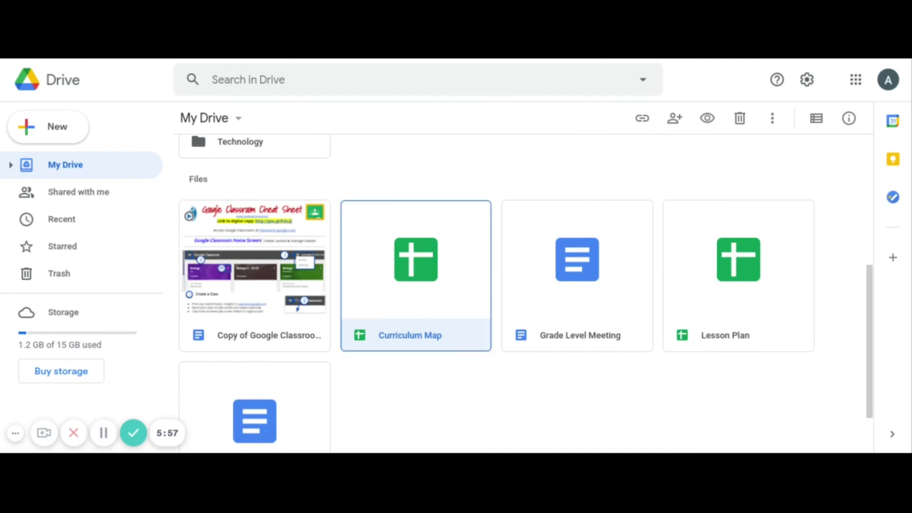
scroll(523, 285, "up", 2)
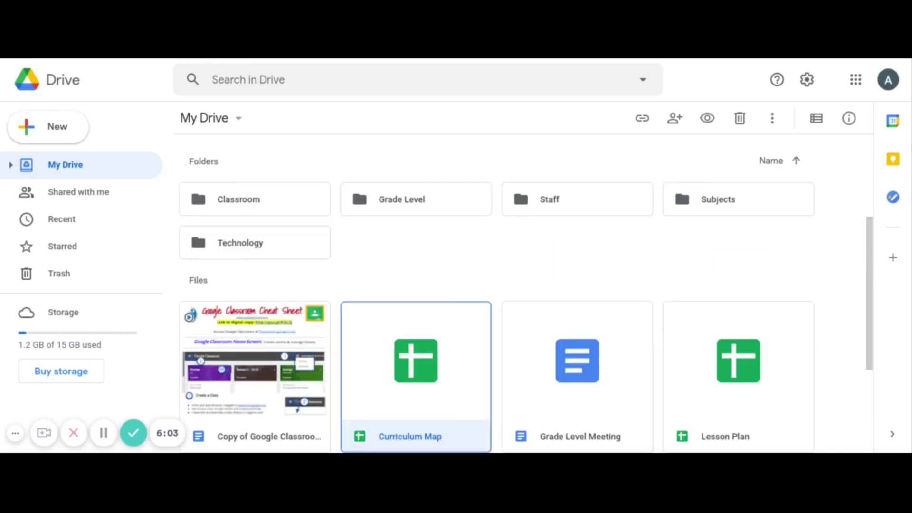
scroll(460, 316, "down", 3)
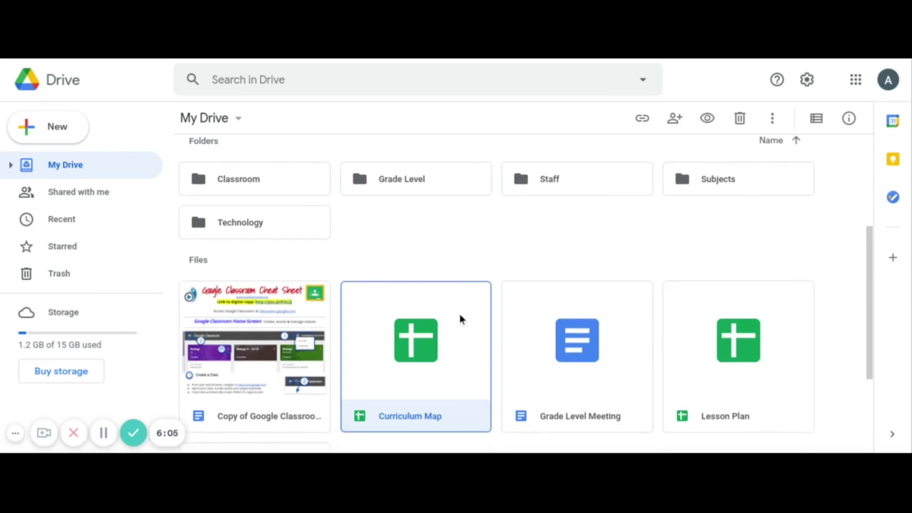
scroll(460, 314, "down", 1)
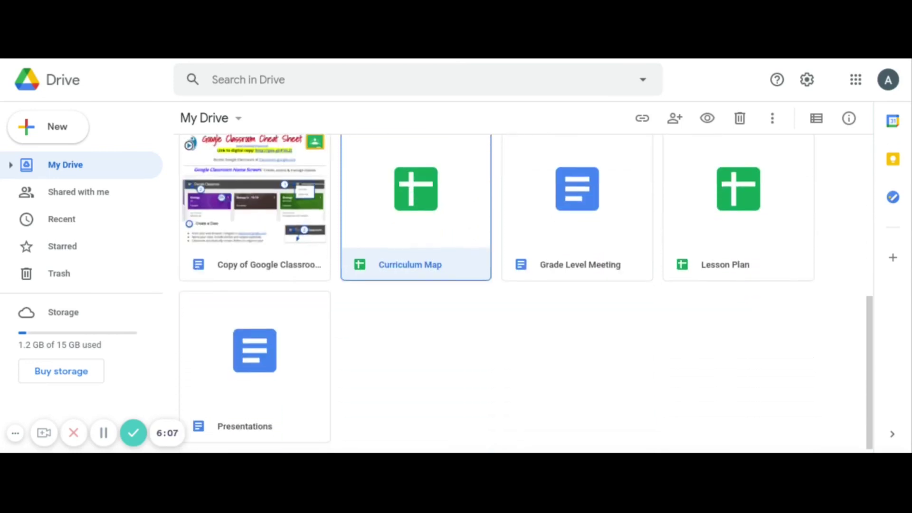
Add a shortcut to the selected Curriculum Map spreadsheet in My Drive's Grade Level folder.
scroll(460, 315, "up", 3)
key("z")
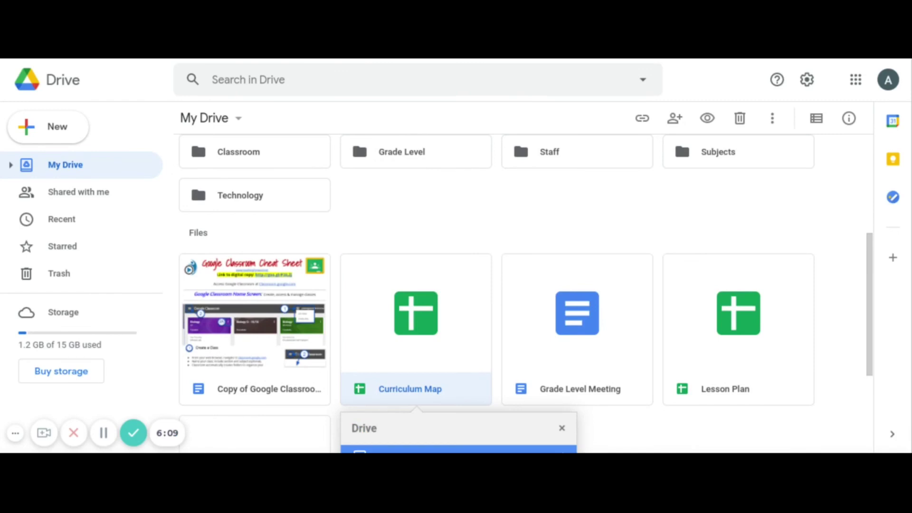
scroll(358, 137, "down", 2)
scroll(460, 314, "down", 2)
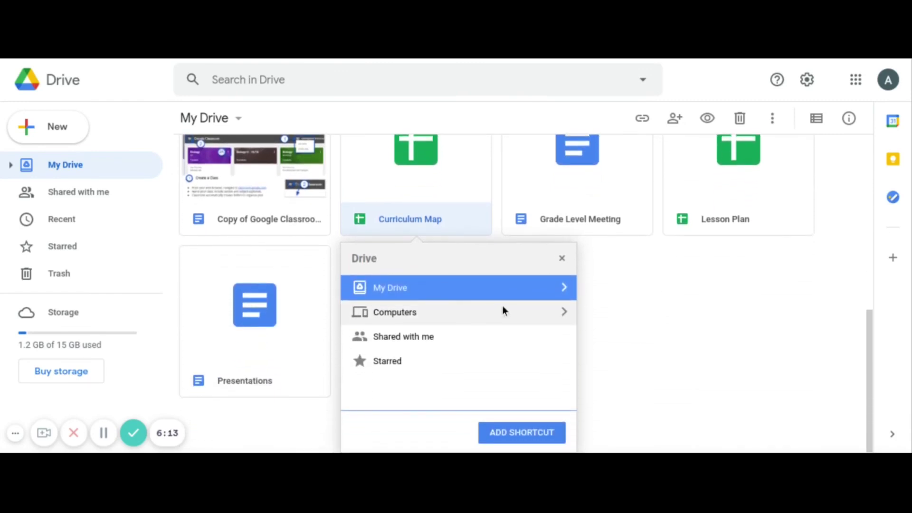
left_click(564, 287)
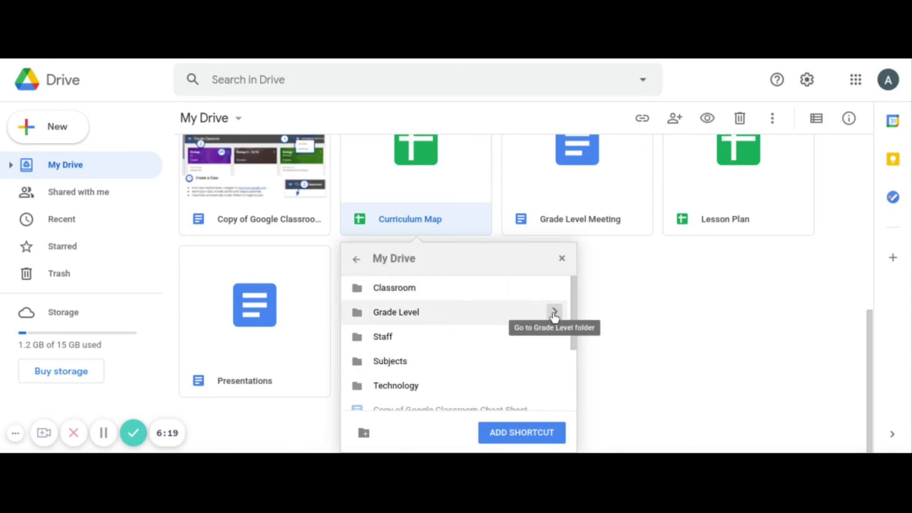
left_click(555, 314)
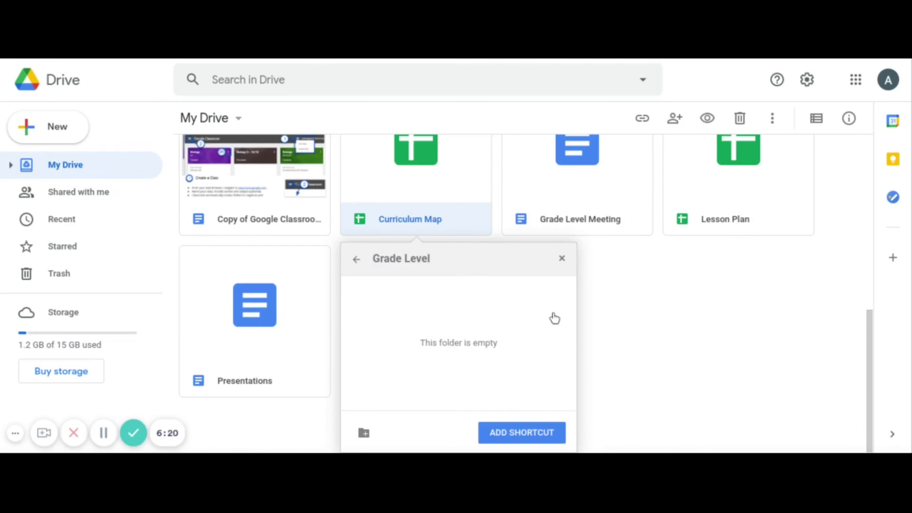
left_click(531, 433)
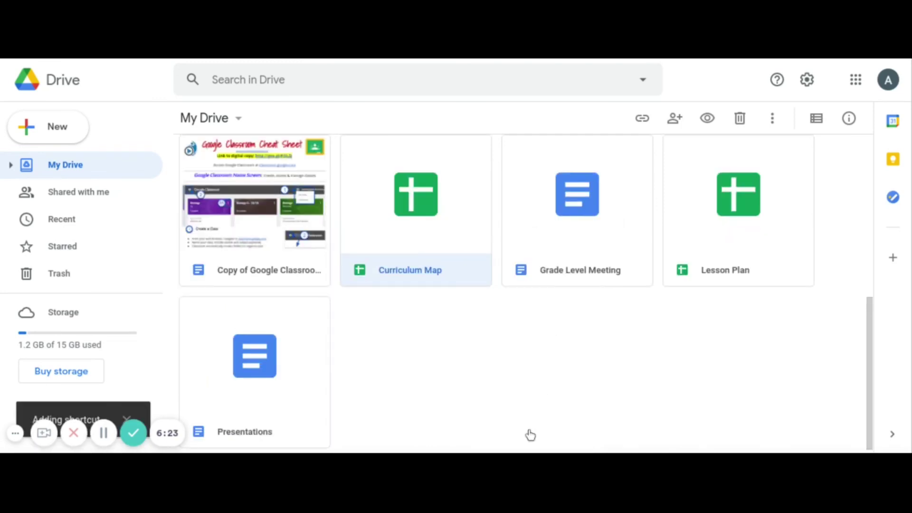
Move the original Curriculum Map spreadsheet from My Drive into the Staff folder.
scroll(443, 369, "up", 4)
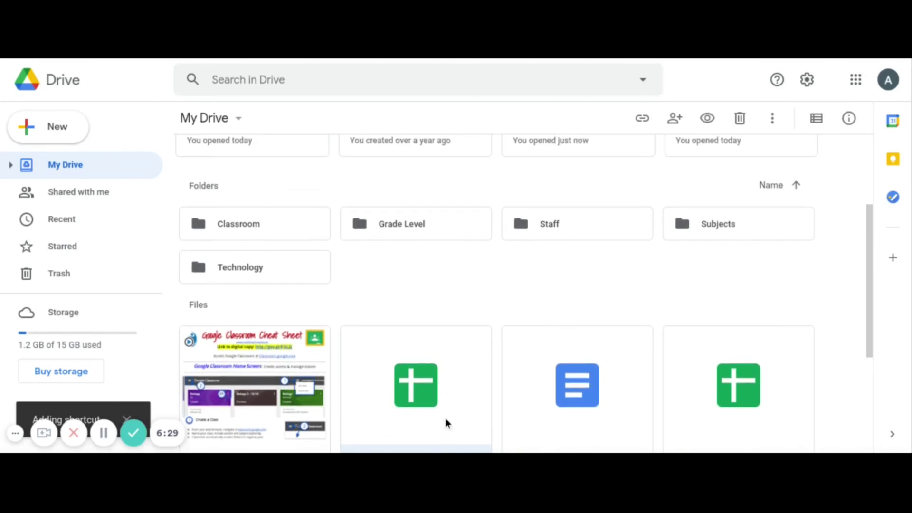
scroll(445, 418, "down", 1)
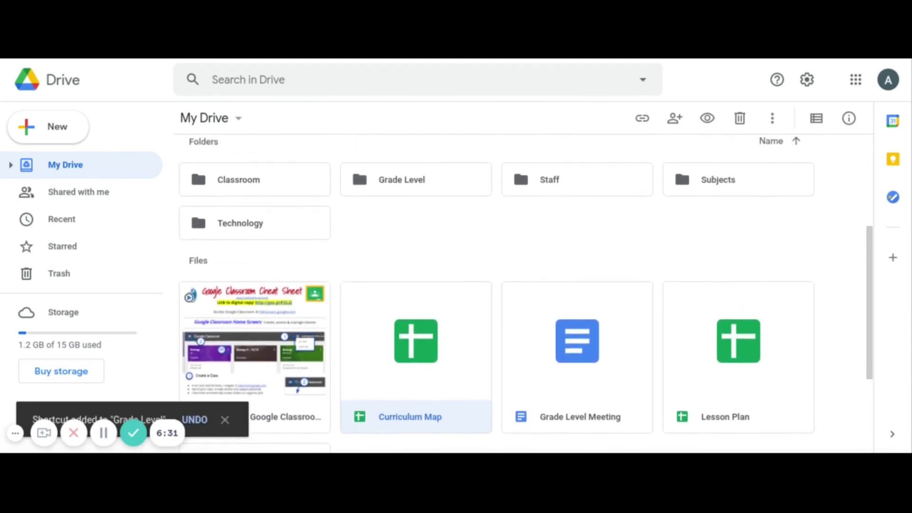
left_click_drag(511, 267, 523, 242)
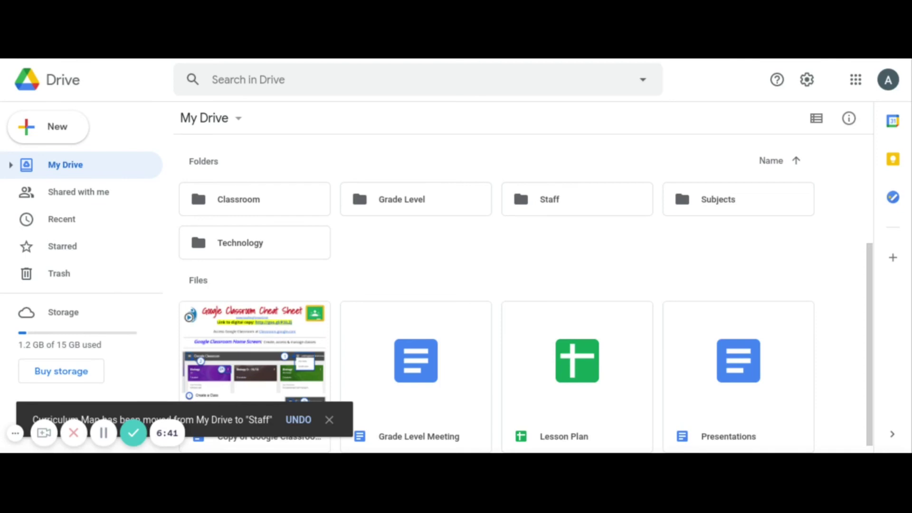
scroll(523, 299, "down", 1)
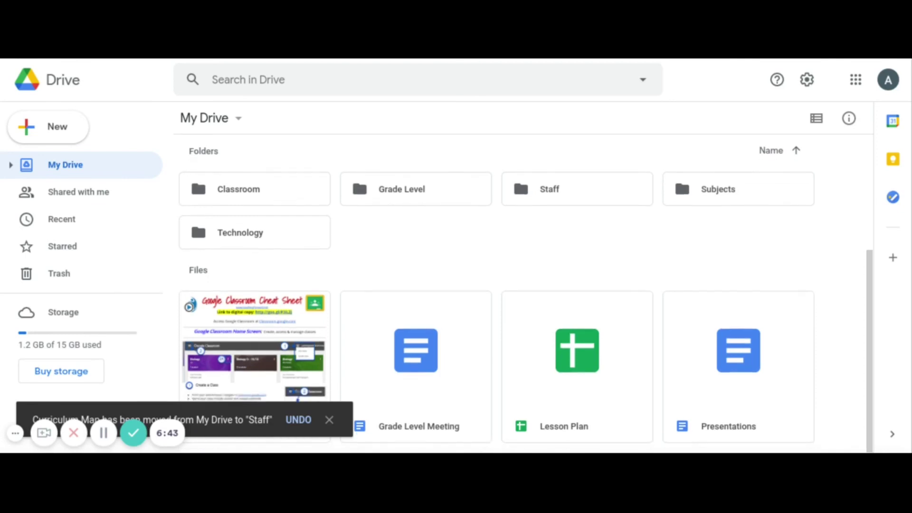